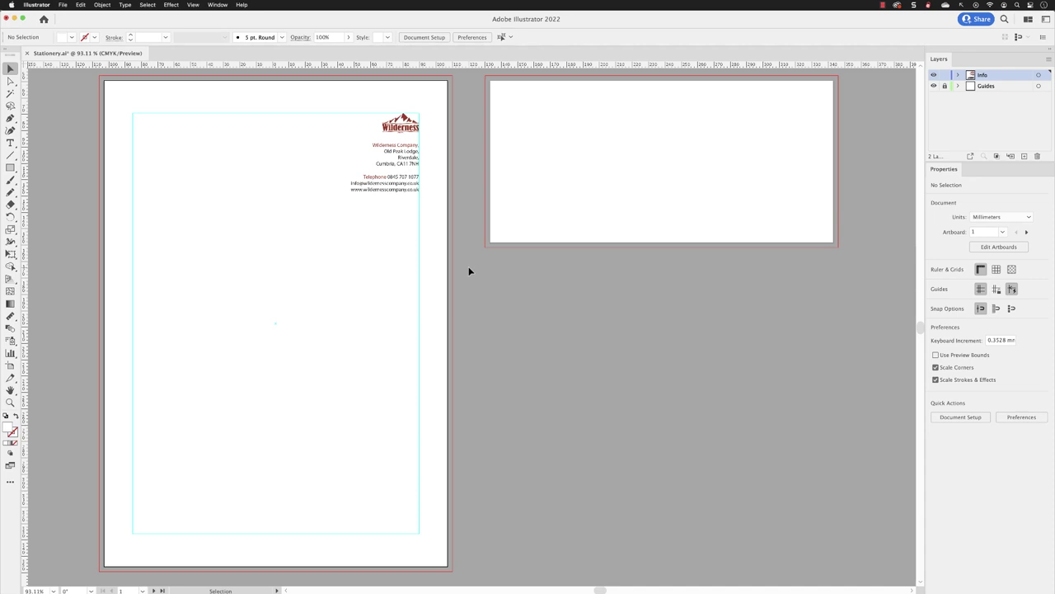
Open BizCards.ai from the Working folder.
{"action": "left_click", "coordinate": [59, 5]}
{"action": "left_click", "coordinate": [66, 35]}
{"action": "left_click", "coordinate": [406, 131]}
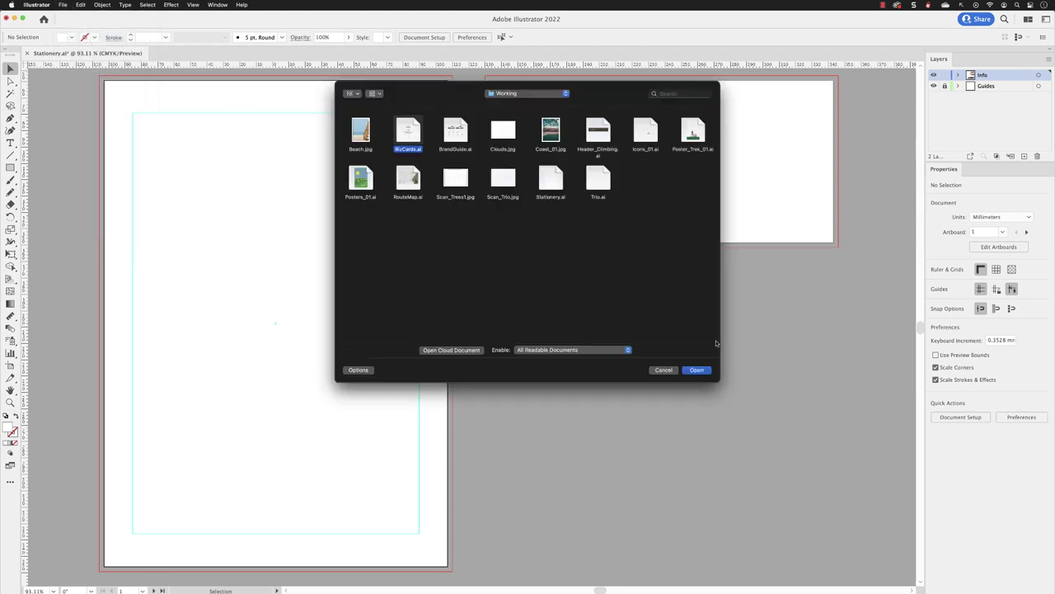
{"action": "left_click", "coordinate": [698, 369]}
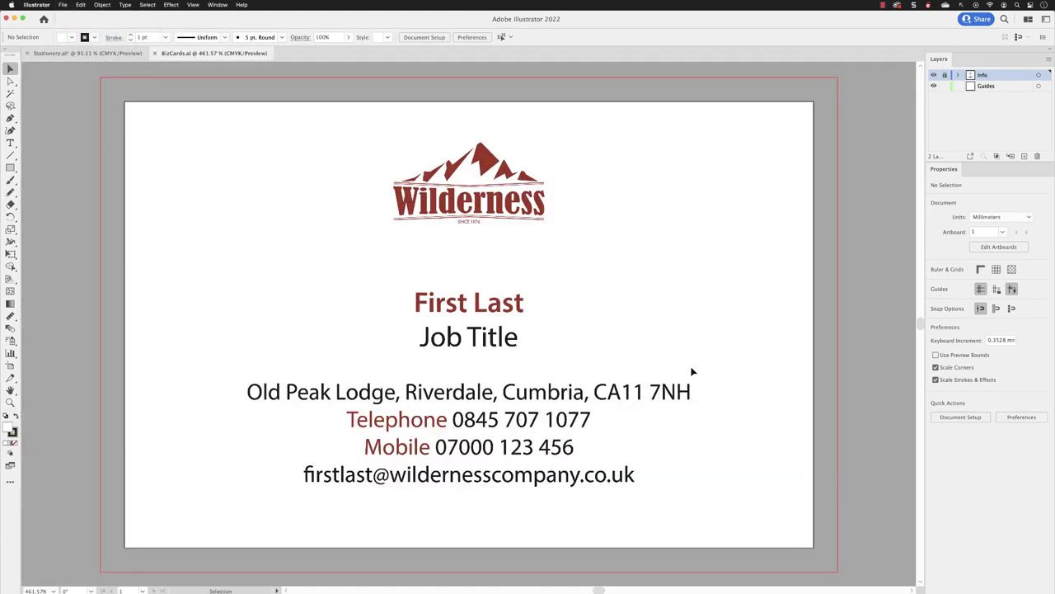
{"action": "left_click", "coordinate": [192, 5]}
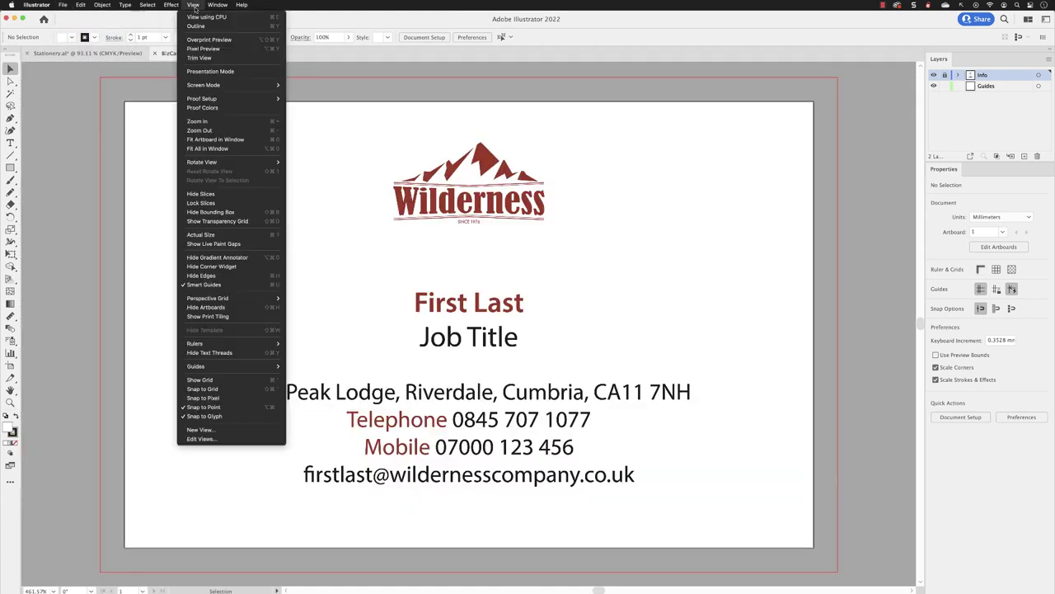
{"action": "left_click", "coordinate": [217, 149]}
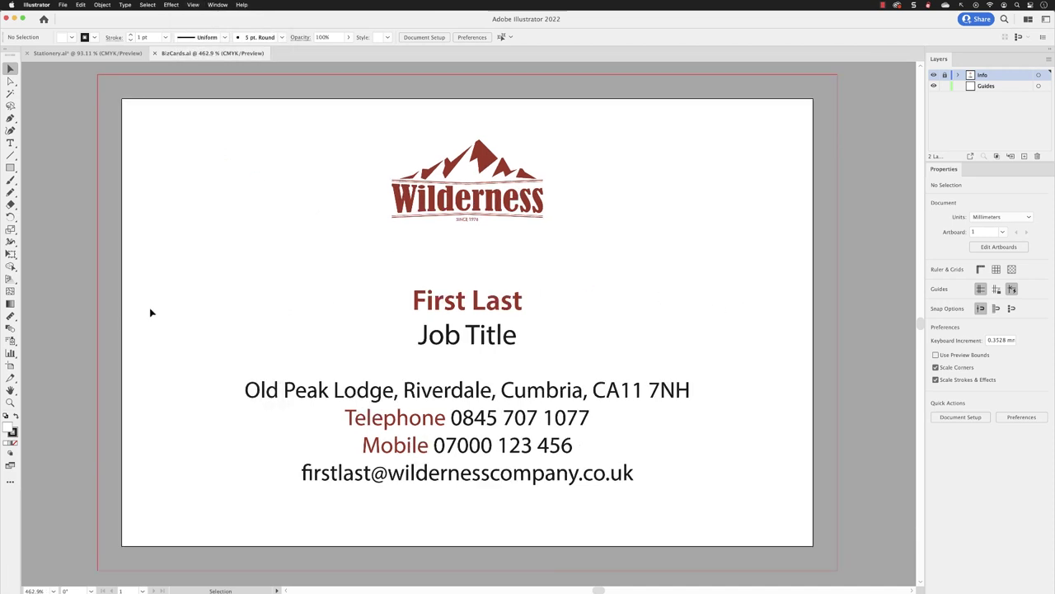
{"action": "left_click", "coordinate": [10, 365]}
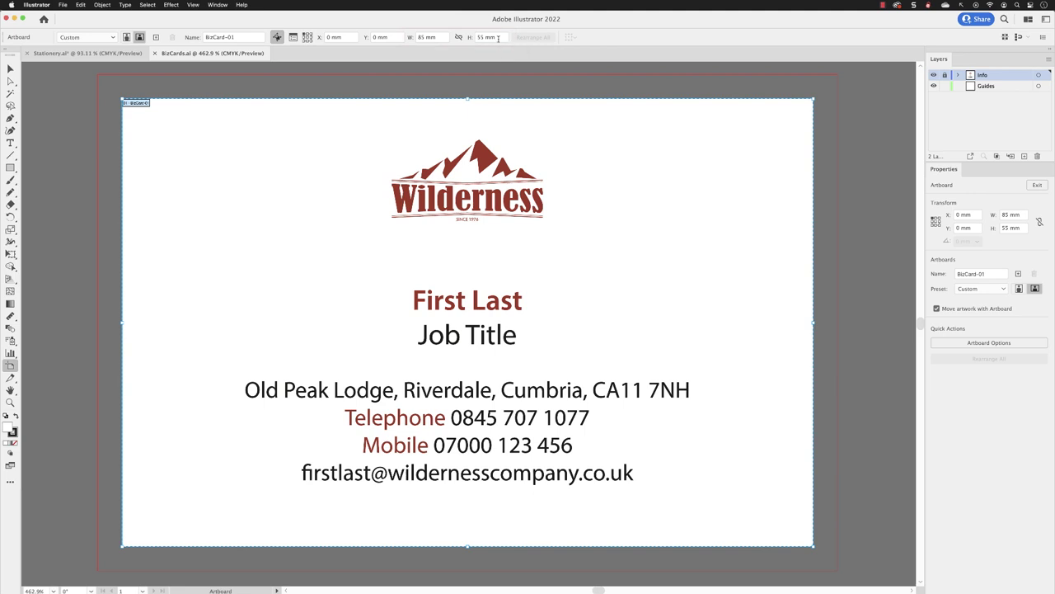
{"action": "key", "text": "Escape"}
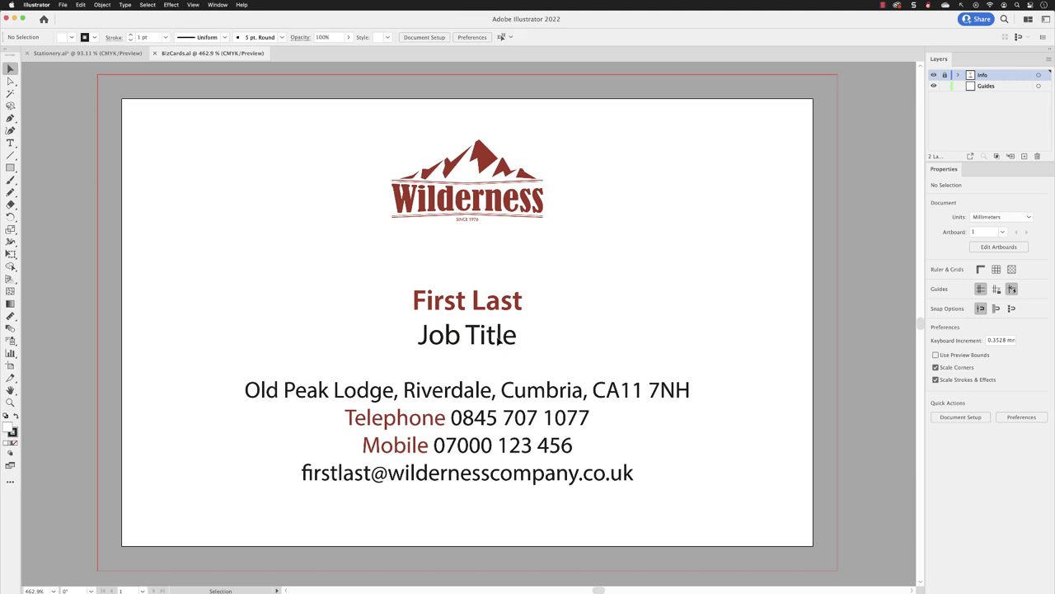
{"action": "scroll", "coordinate": [498, 338], "scroll_direction": "down", "scroll_amount": 5}
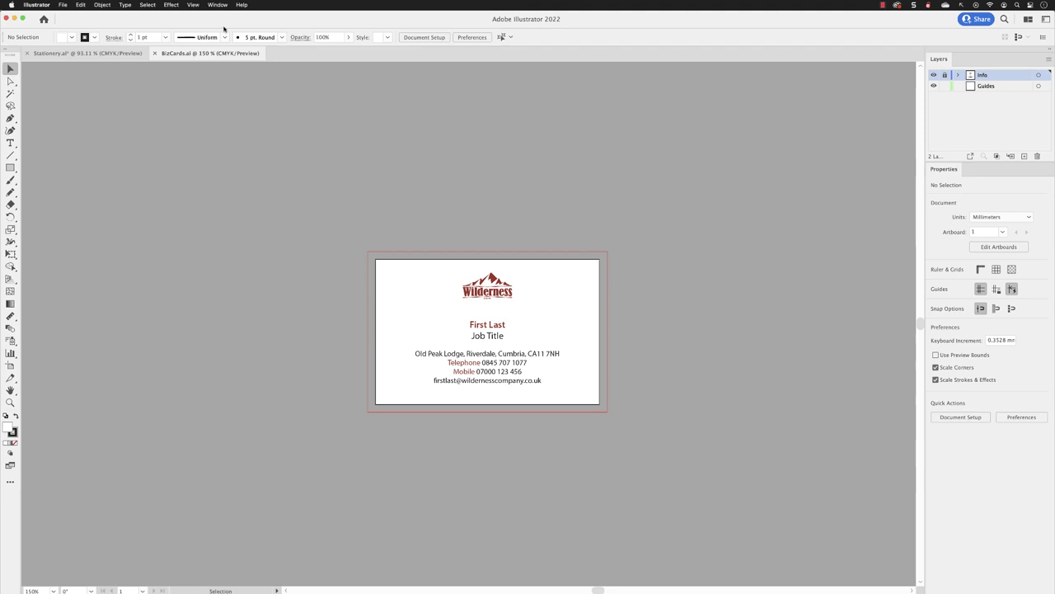
Show rulers around the canvas and make the Guides layer active.
{"action": "left_click", "coordinate": [193, 5]}
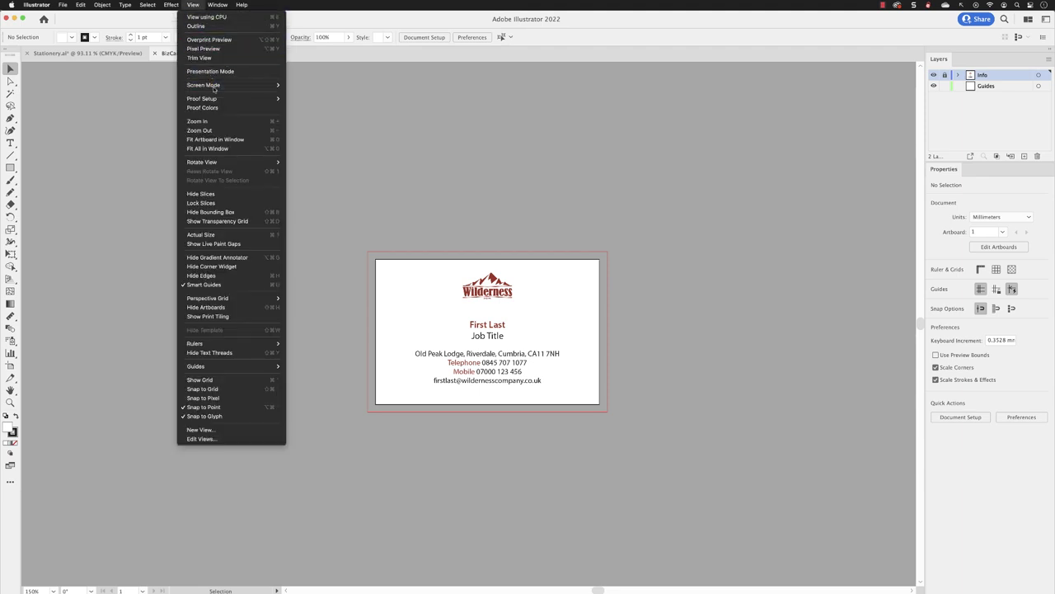
{"action": "mouse_move", "coordinate": [227, 344]}
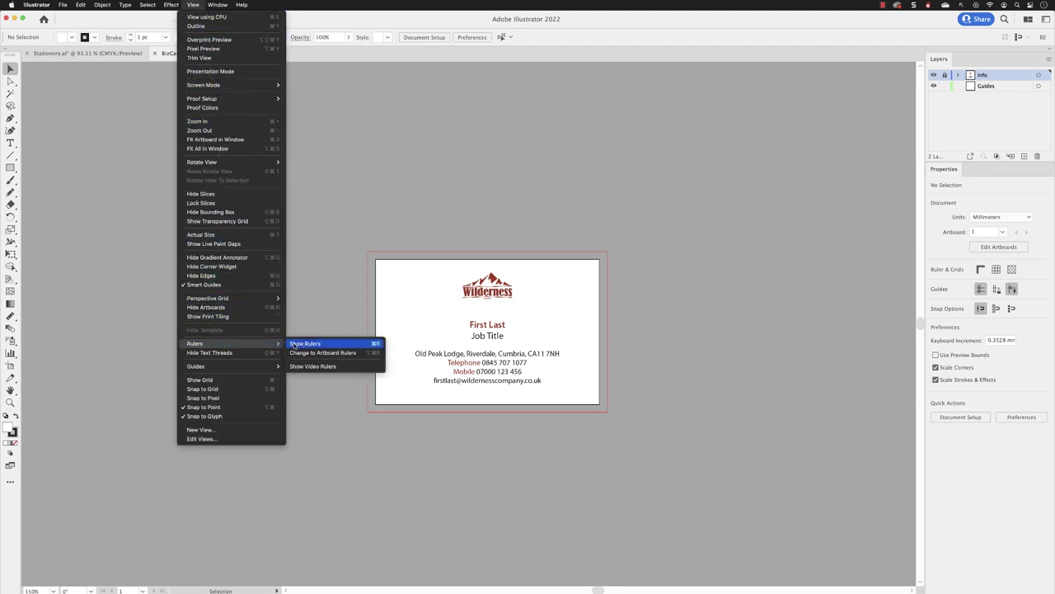
{"action": "left_click", "coordinate": [296, 344]}
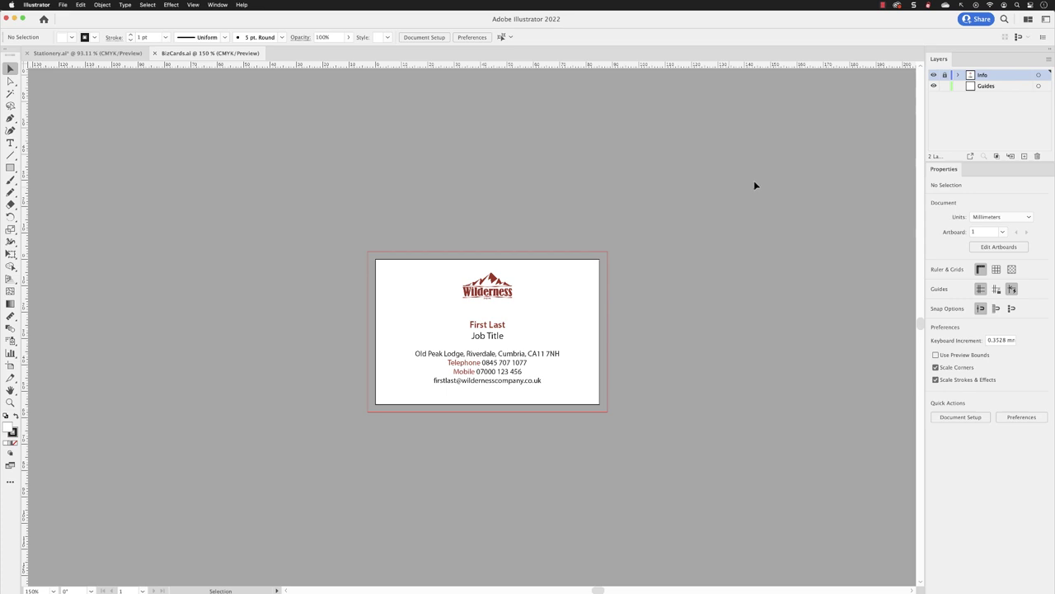
{"action": "left_click", "coordinate": [1007, 86]}
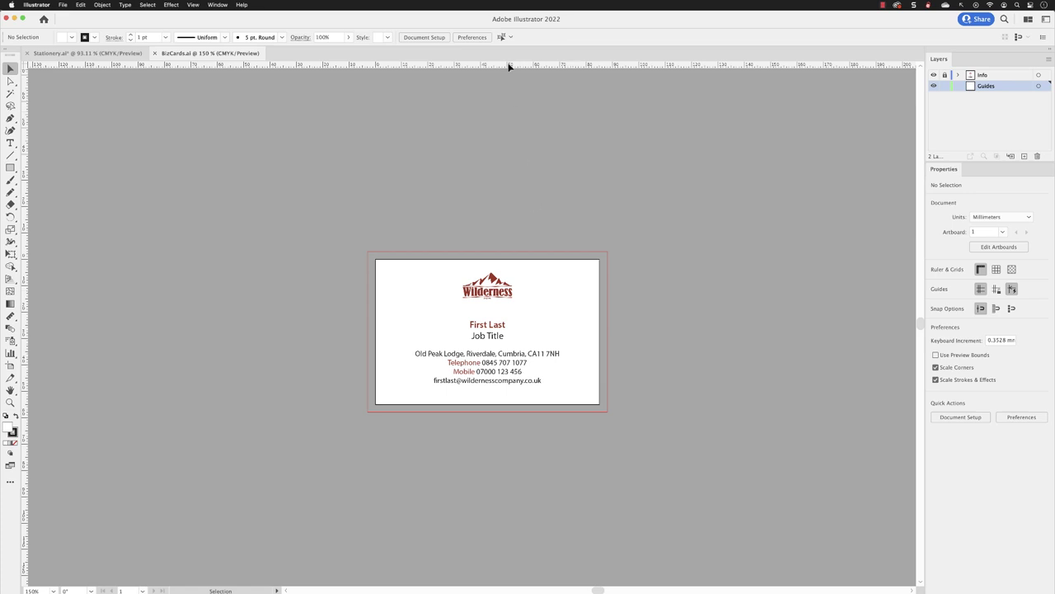
Drag a horizontal guide from the top ruler to near the card's top edge, then zoom out to inspect it.
{"action": "left_click_drag", "start_coordinate": [512, 65], "coordinate": [512, 67]}
{"action": "left_click_drag", "start_coordinate": [520, 129], "coordinate": [528, 272]}
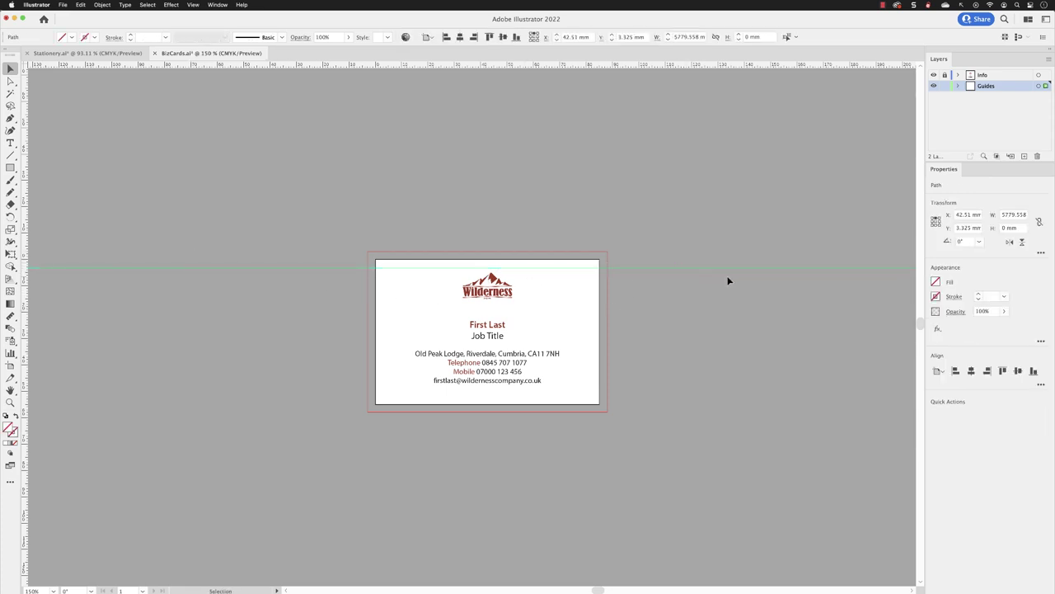
{"action": "scroll", "coordinate": [727, 280], "scroll_direction": "down", "scroll_amount": 1}
{"action": "scroll", "coordinate": [728, 279], "scroll_direction": "down", "scroll_amount": 5}
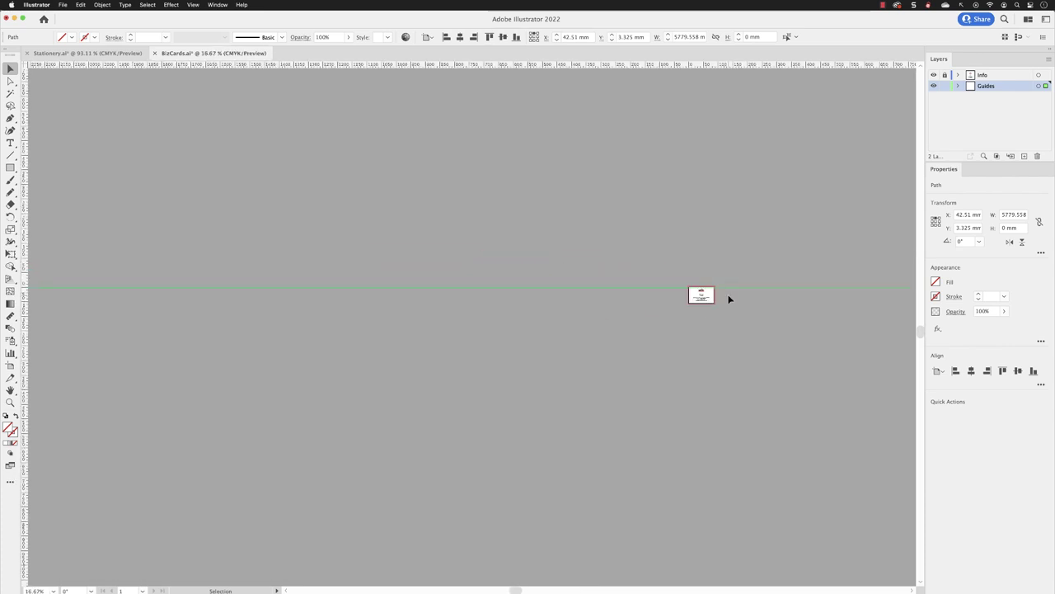
{"action": "scroll", "coordinate": [548, 306], "scroll_direction": "down", "scroll_amount": 3}
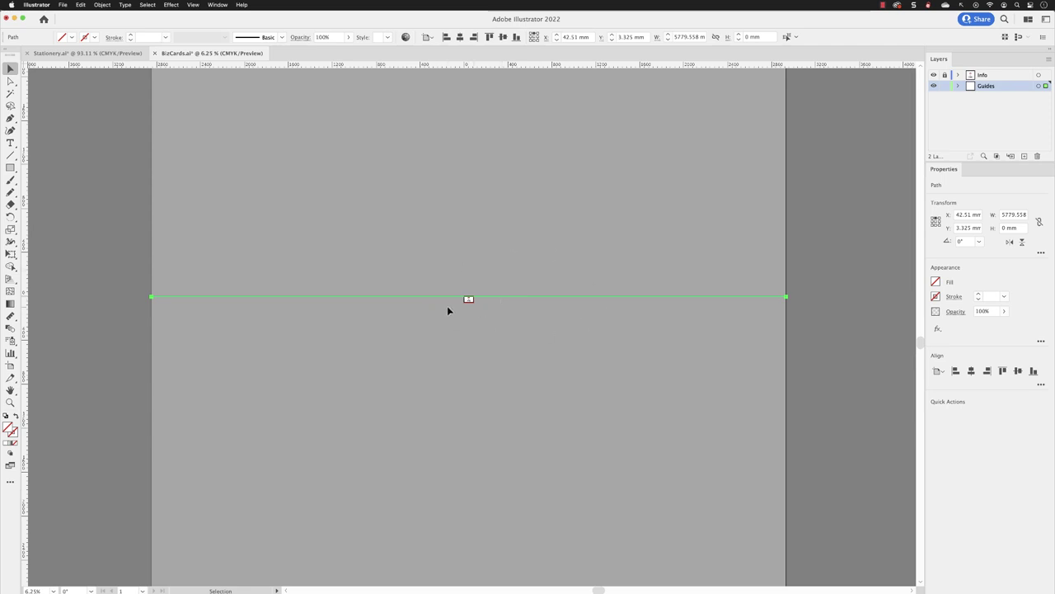
{"action": "left_click", "coordinate": [193, 5]}
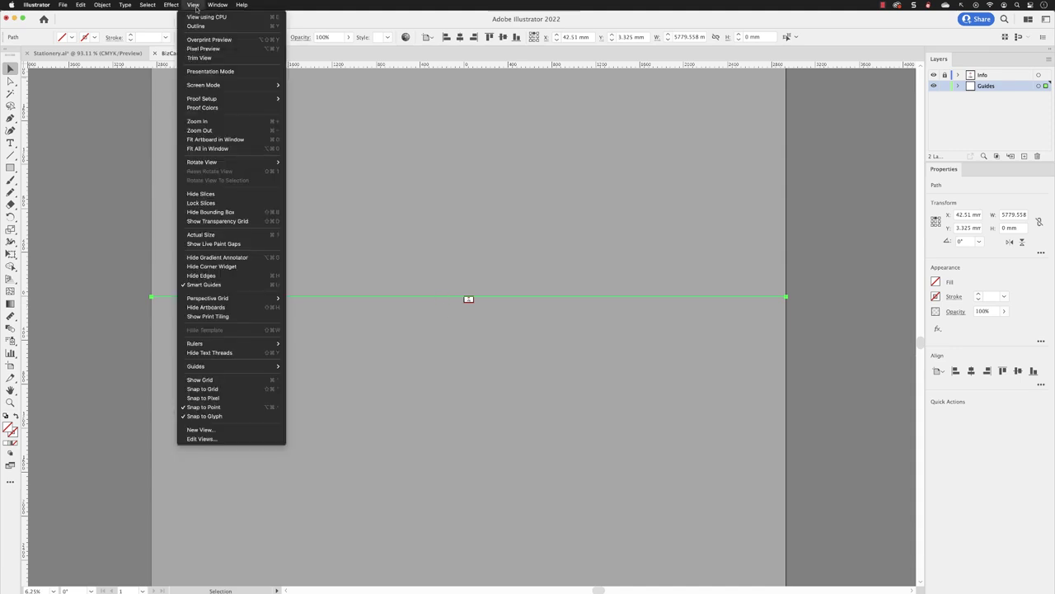
Fit the artboard in the window, undo the ruler guide, and switch to the Artboard tool.
{"action": "left_click", "coordinate": [230, 141]}
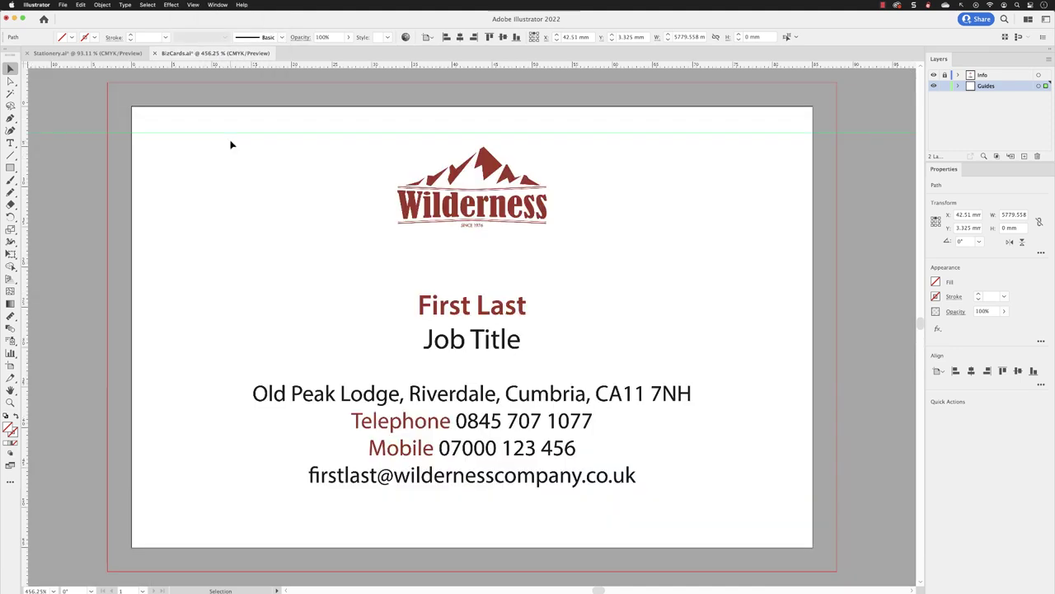
{"action": "left_click", "coordinate": [81, 5]}
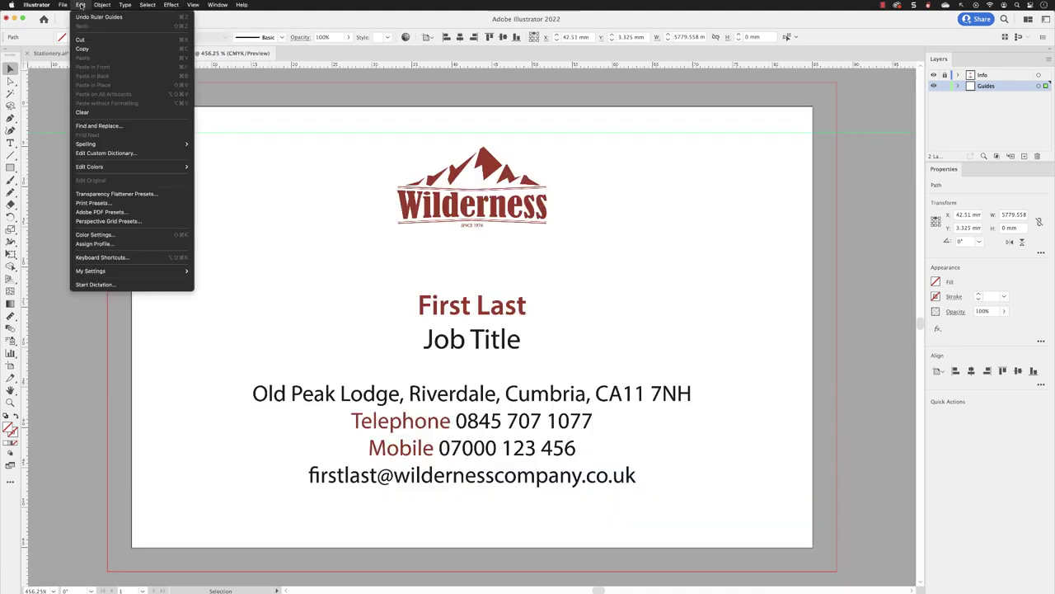
{"action": "left_click", "coordinate": [91, 16]}
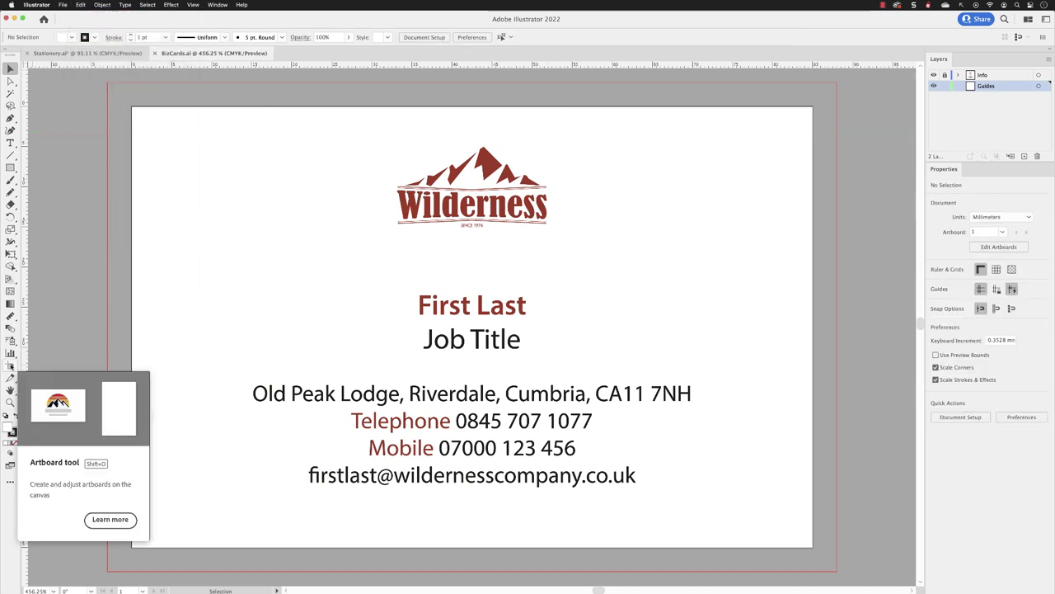
{"action": "left_click", "coordinate": [10, 364]}
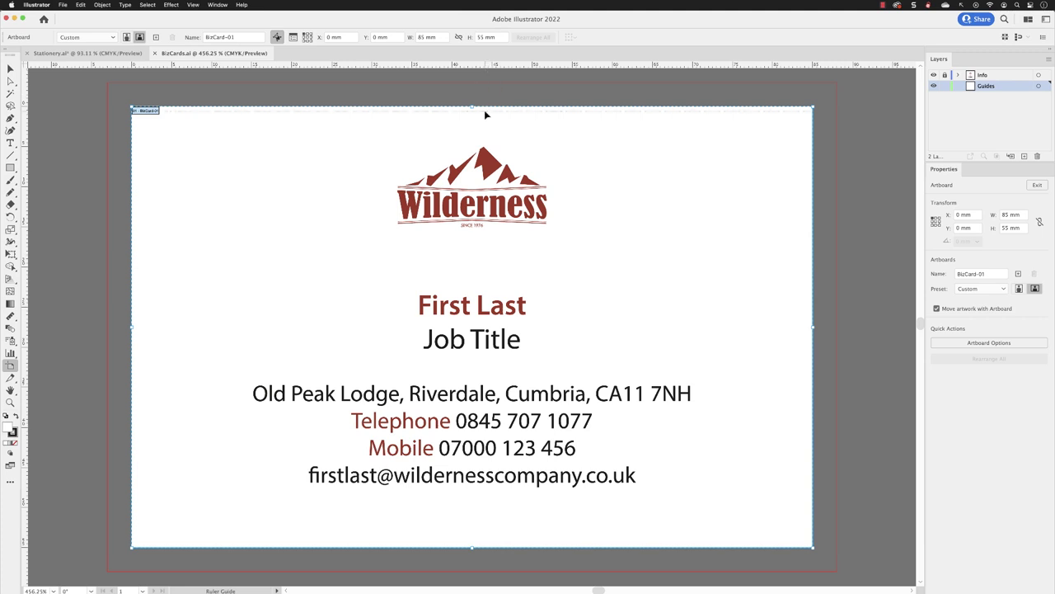
Add a horizontal guide near the card's top and expand the Guides layer.
{"action": "left_click_drag", "start_coordinate": [485, 129], "coordinate": [483, 130]}
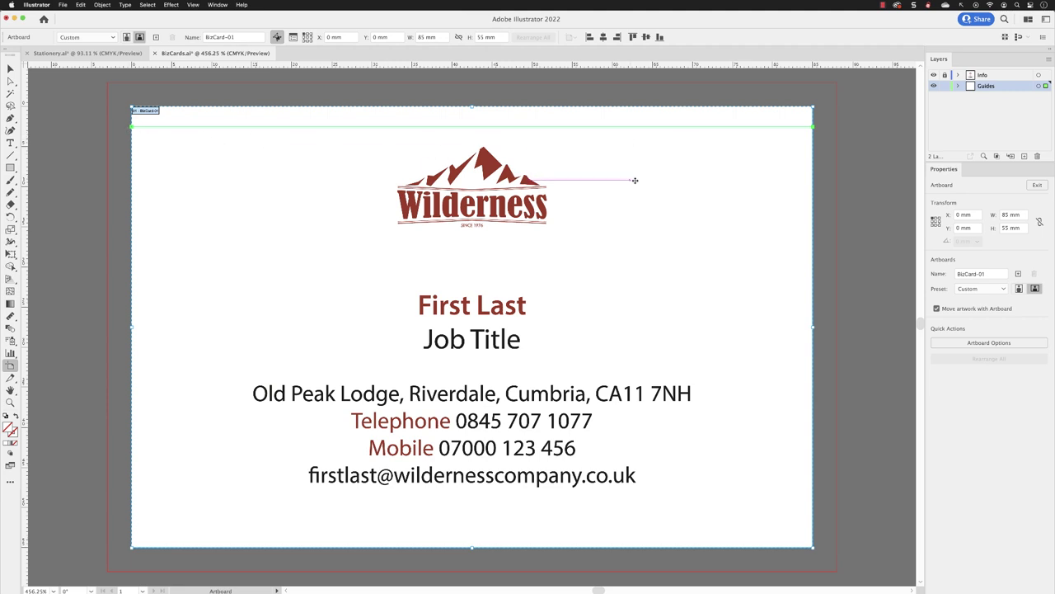
{"action": "left_click", "coordinate": [958, 87]}
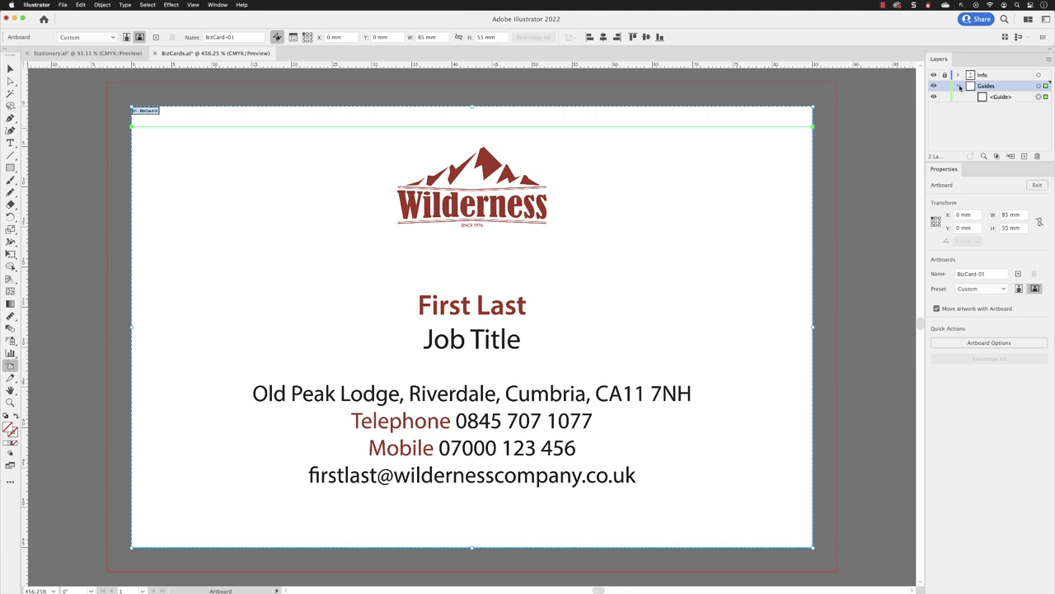
{"action": "key", "text": "Escape"}
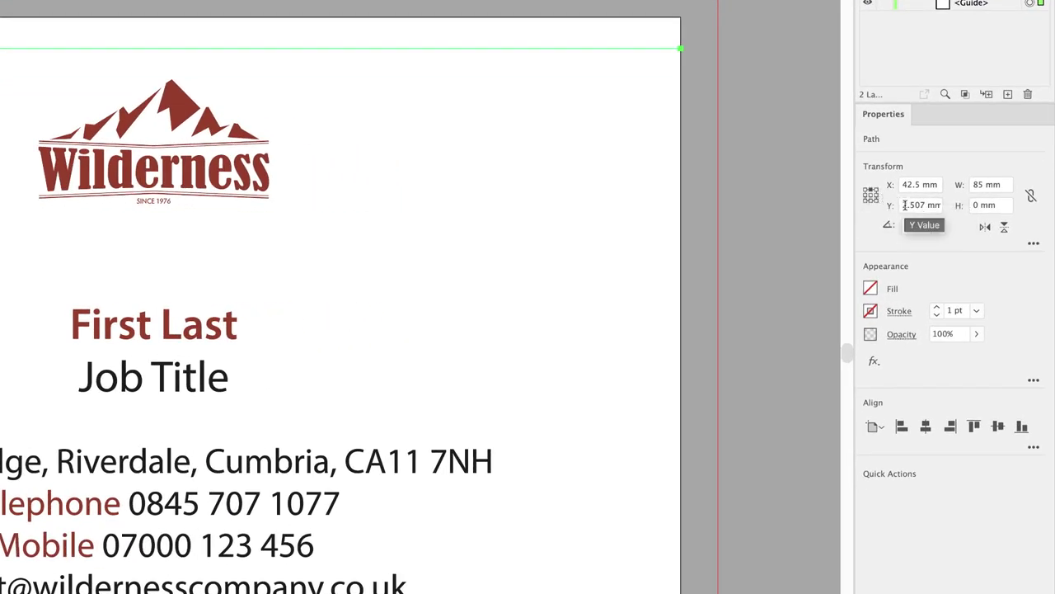
Move the guide to Y 5 mm, then delete it.
{"action": "triple_click", "coordinate": [924, 205]}
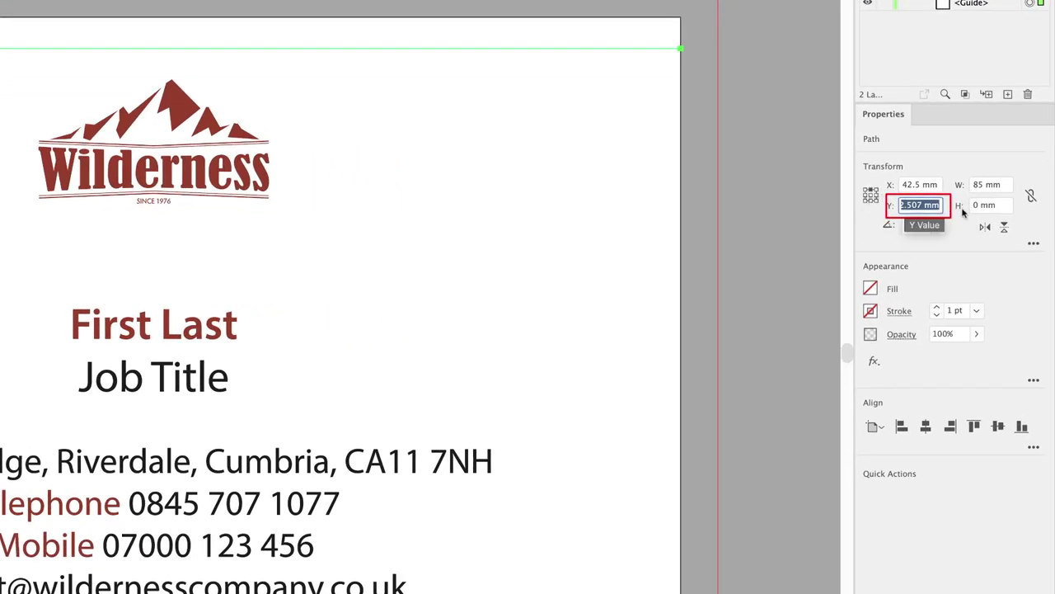
{"action": "type", "text": "5"}
{"action": "key", "text": "Return"}
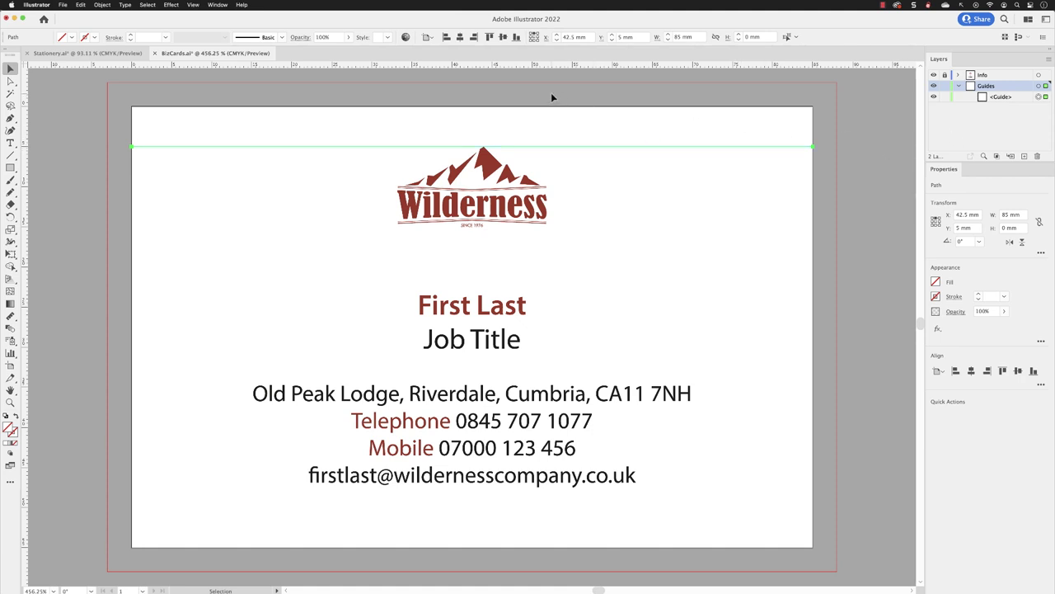
{"action": "key", "text": "Delete"}
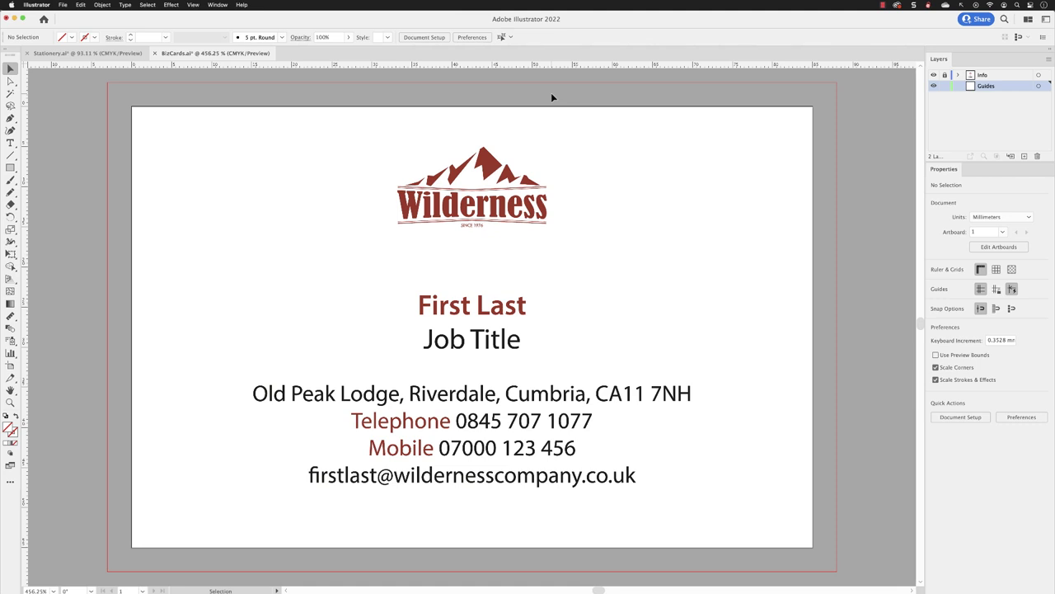
Draw a rectangle across the card with default black stroke and white fill.
{"action": "left_click", "coordinate": [11, 168]}
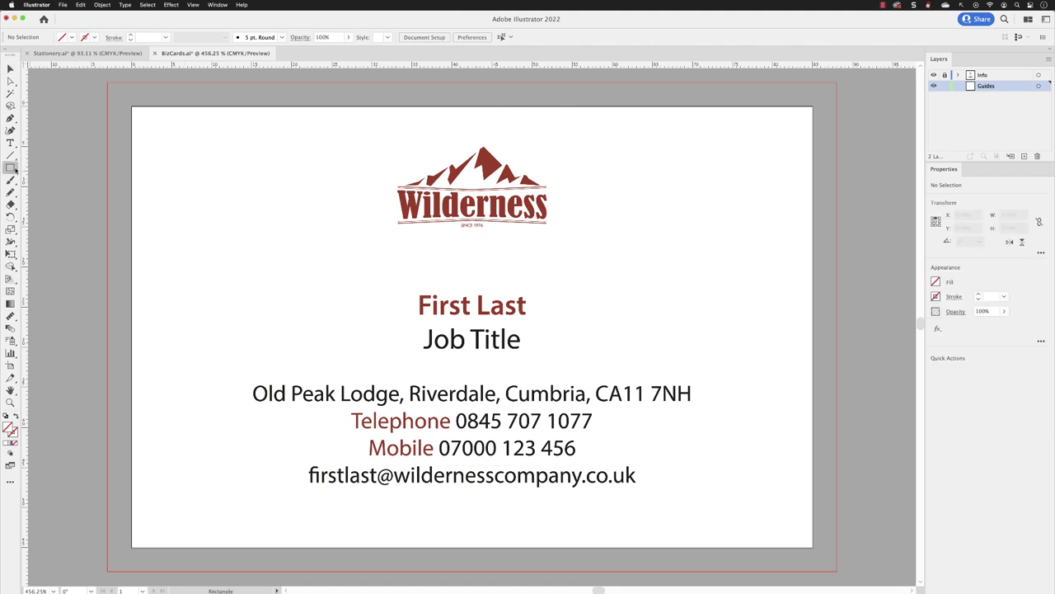
{"action": "key", "text": "d"}
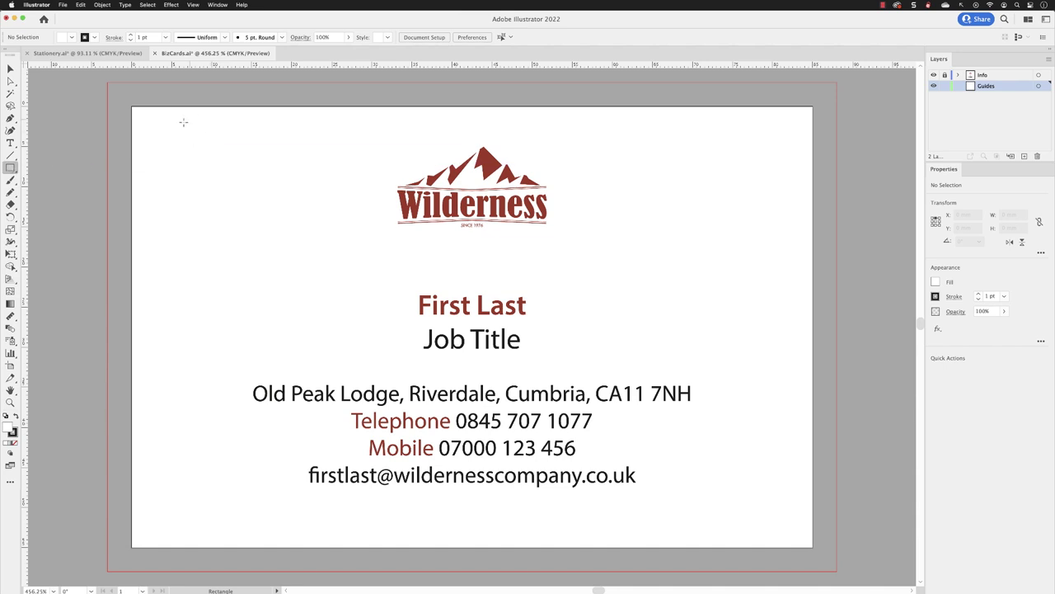
{"action": "mouse_move", "coordinate": [169, 131]}
{"action": "left_mouse_down"}
{"action": "mouse_move", "coordinate": [775, 527]}
{"action": "mouse_move", "coordinate": [788, 518]}
{"action": "left_mouse_up"}
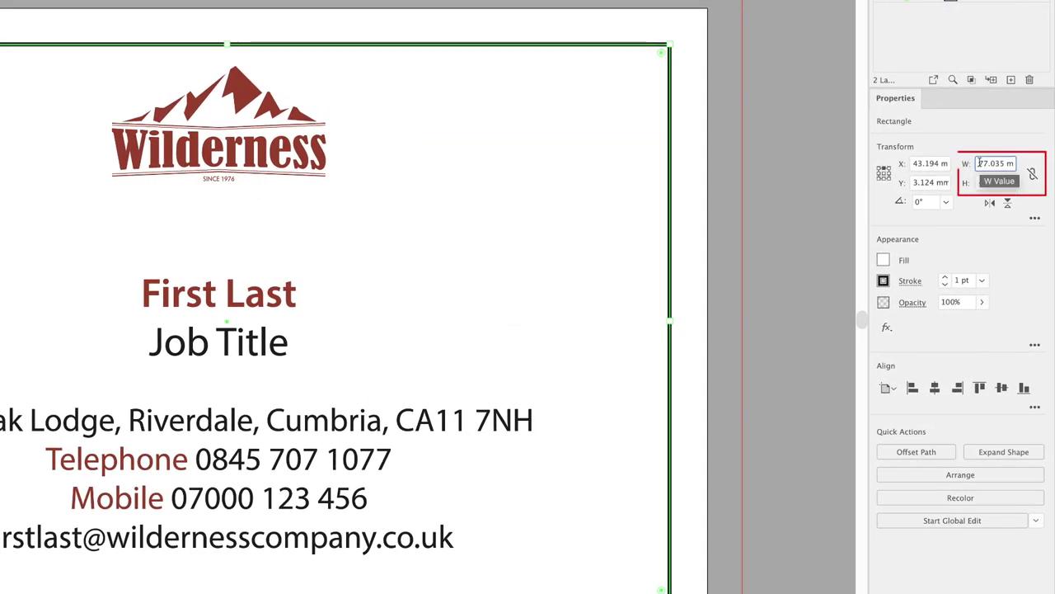
Resize the rectangle to 75 × 45 mm and centre it horizontally and vertically on the card.
{"action": "left_click", "coordinate": [981, 165]}
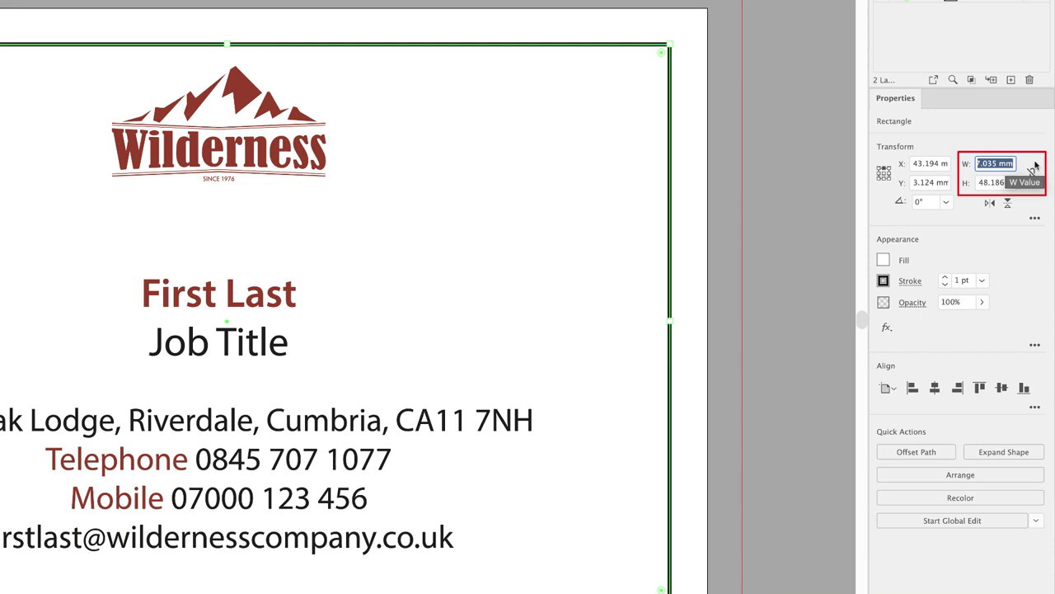
{"action": "type", "text": "75"}
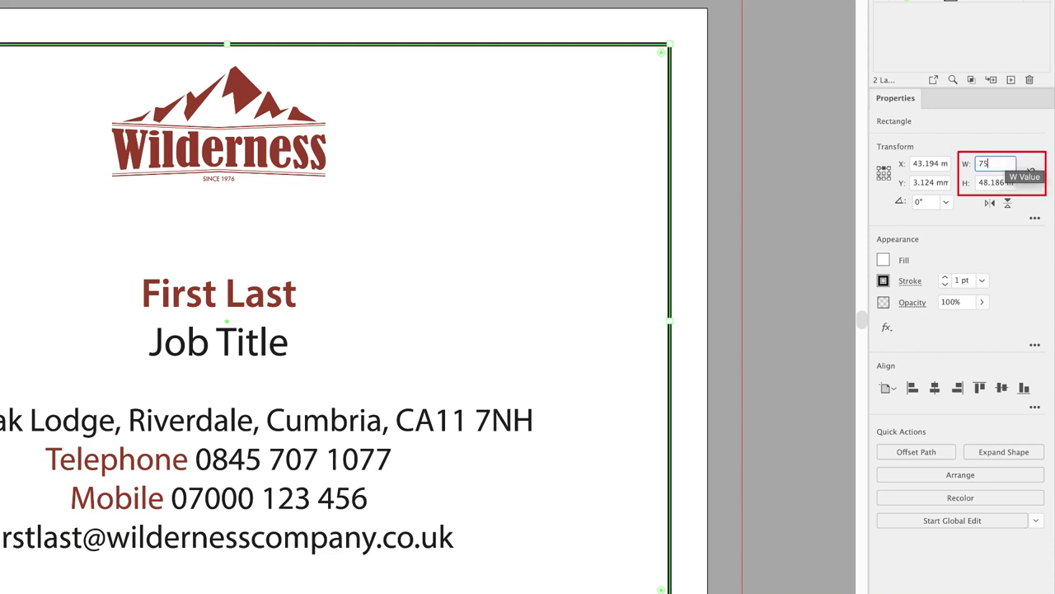
{"action": "key", "text": "Return"}
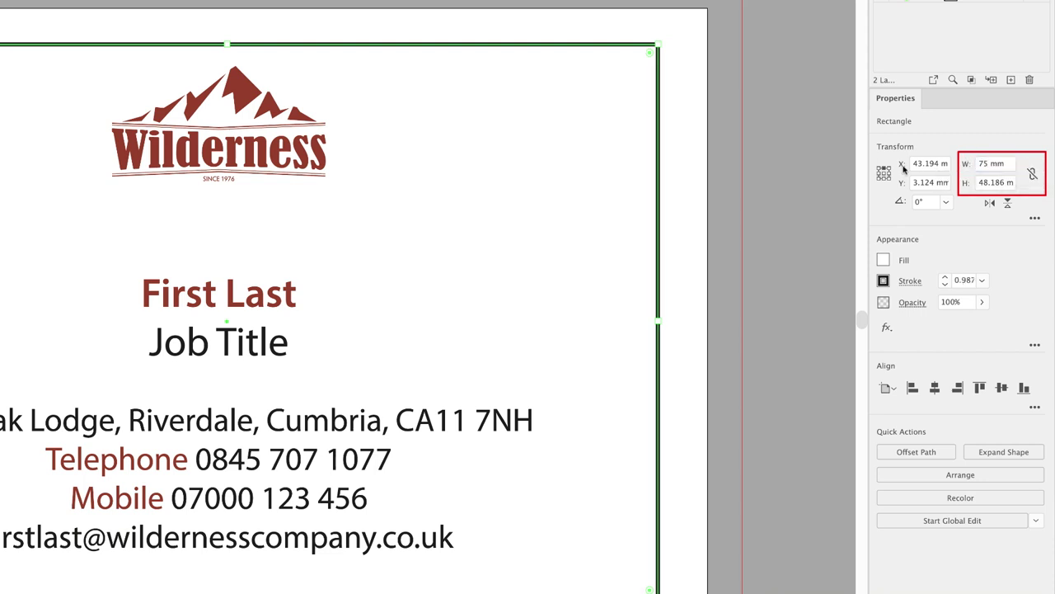
{"action": "left_click", "coordinate": [979, 182]}
{"action": "left_click_drag", "start_coordinate": [979, 182], "coordinate": [1047, 187]}
{"action": "type", "text": "45"}
{"action": "key", "text": "Return"}
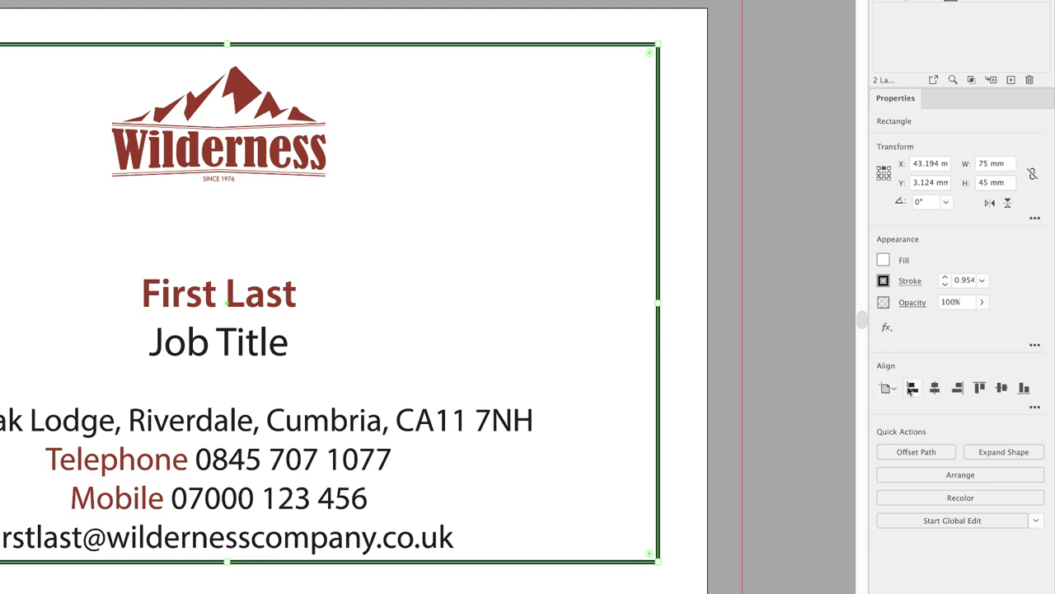
{"action": "left_click", "coordinate": [935, 388]}
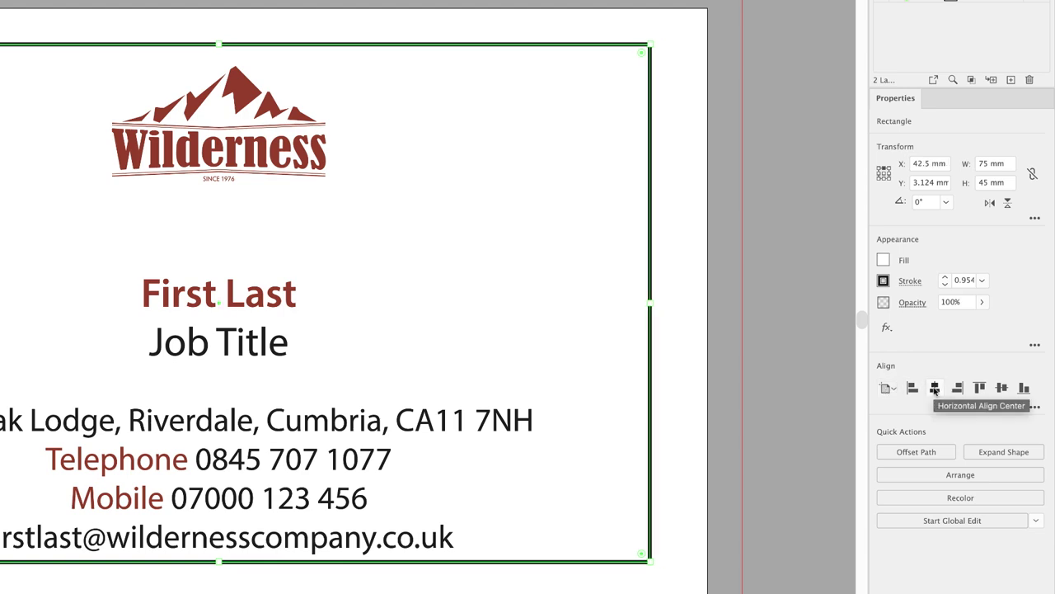
{"action": "left_click", "coordinate": [1002, 387]}
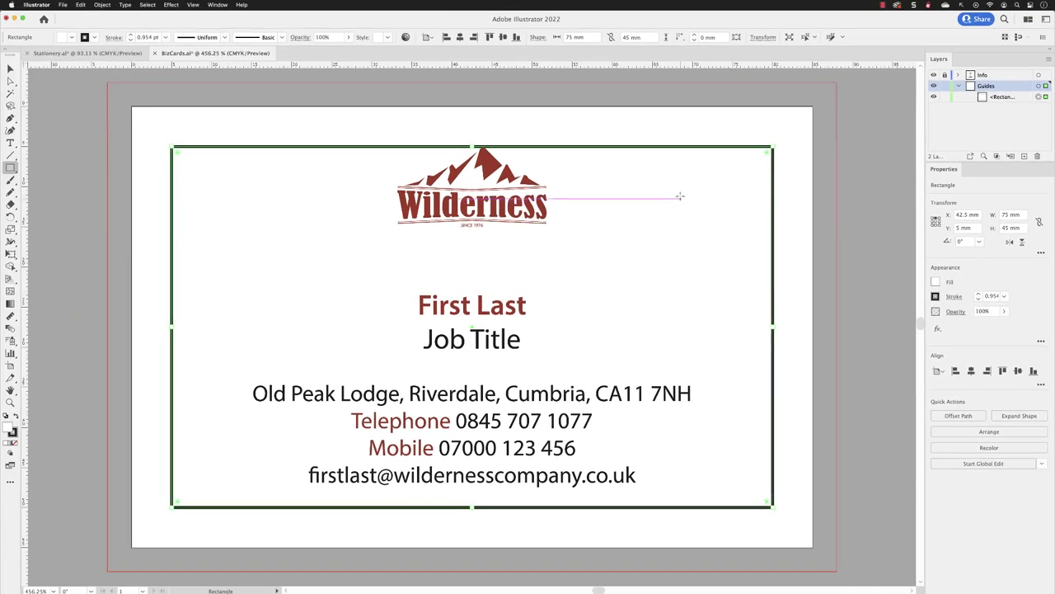
Convert the rectangle into guides with Make Guides.
{"action": "key", "text": "v"}
{"action": "right_click", "coordinate": [672, 147]}
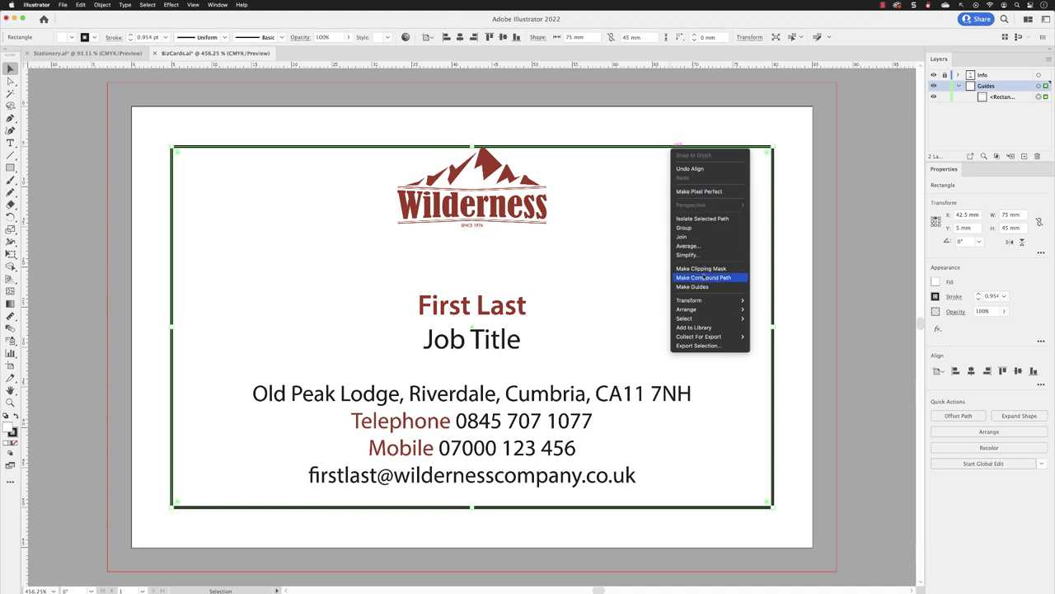
{"action": "left_click", "coordinate": [702, 287]}
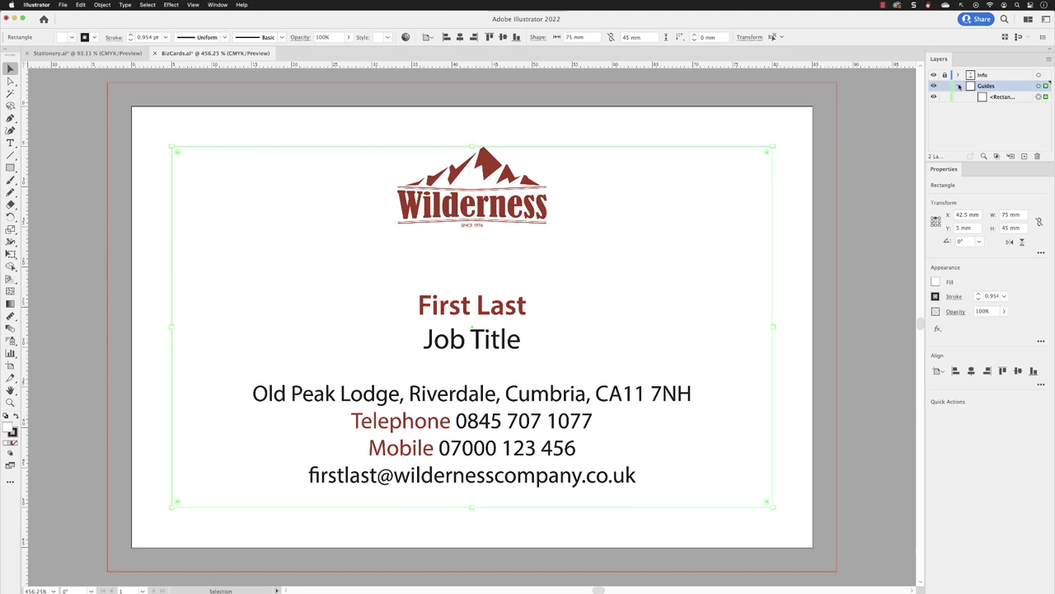
Confirm the Guides layer options unchanged, collapse the layer, and lock it.
{"action": "double_click", "coordinate": [1006, 88]}
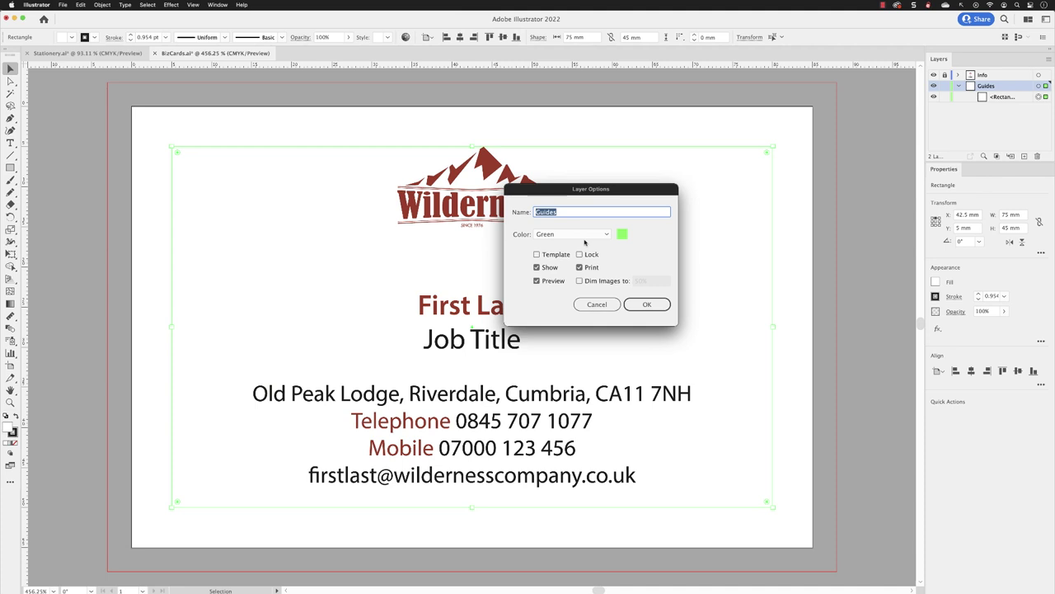
{"action": "left_click", "coordinate": [646, 304]}
{"action": "left_click", "coordinate": [960, 87]}
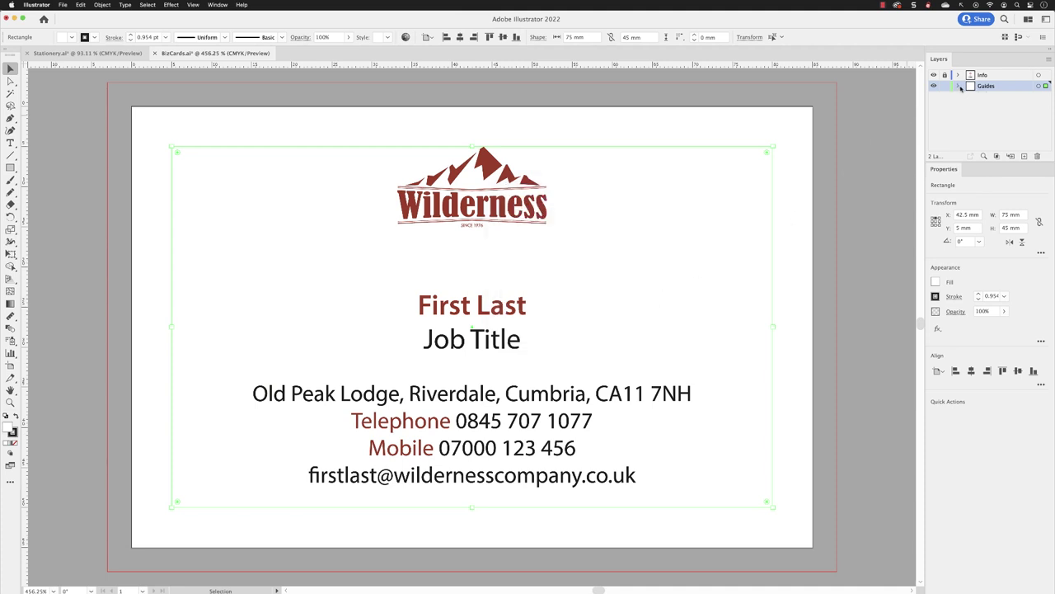
{"action": "left_click", "coordinate": [946, 87]}
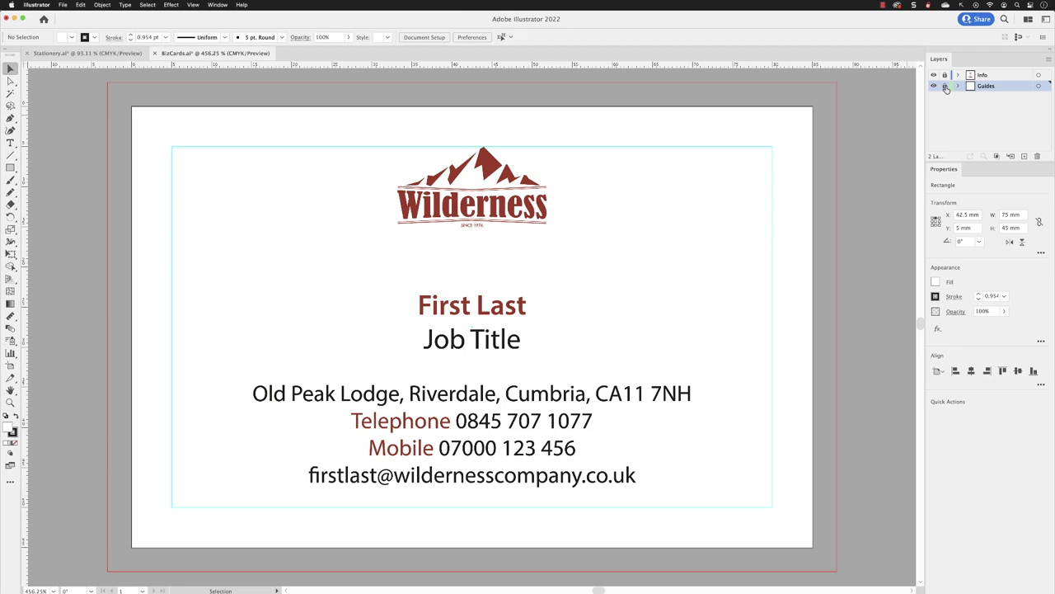